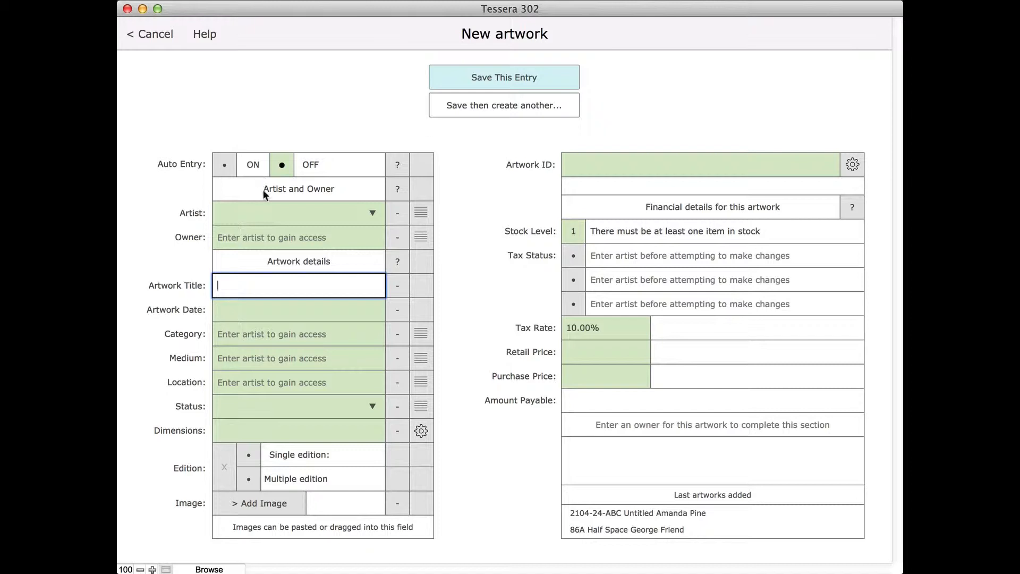
Choose the first listed artist as the artist of the new artwork
left_click(355, 213)
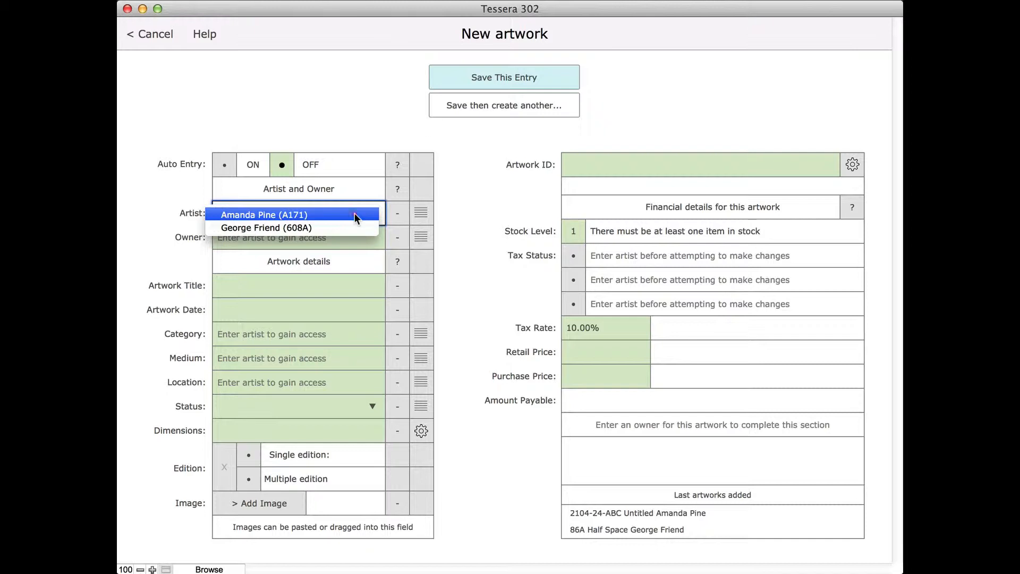
left_click(355, 213)
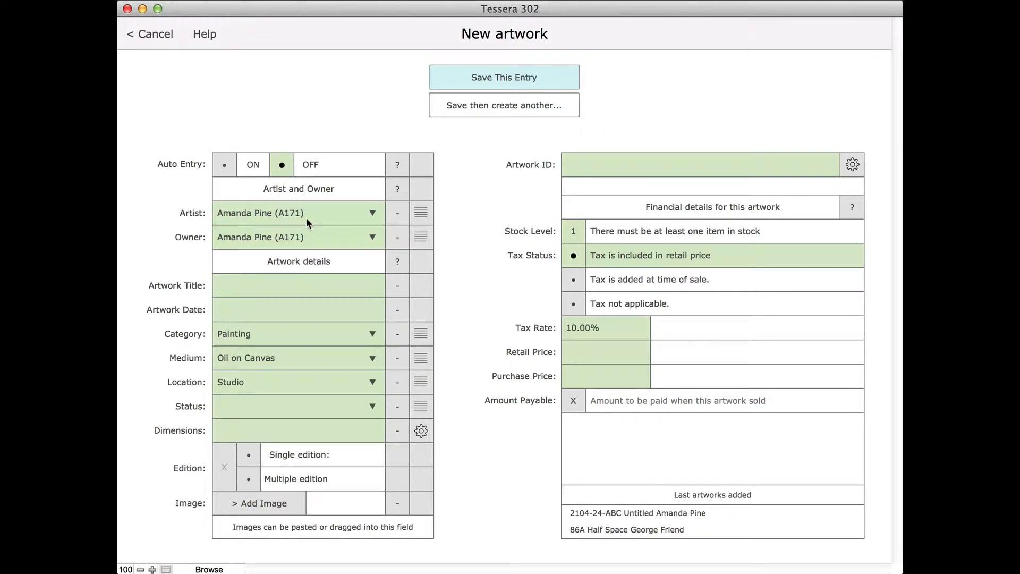
View the list of people available as artists and owners, and read the help note for Auto Entry
left_click(421, 215)
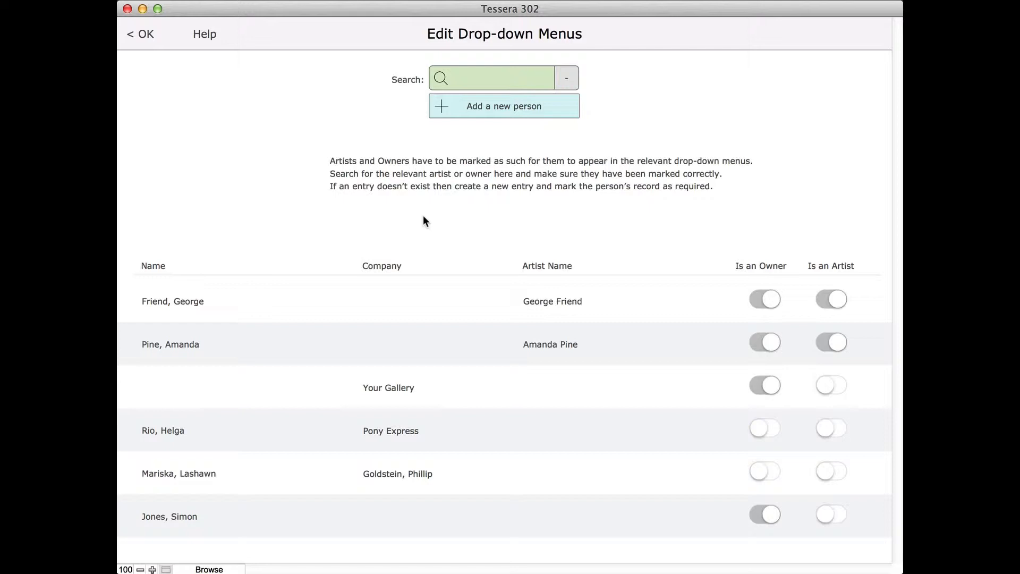
left_click(141, 35)
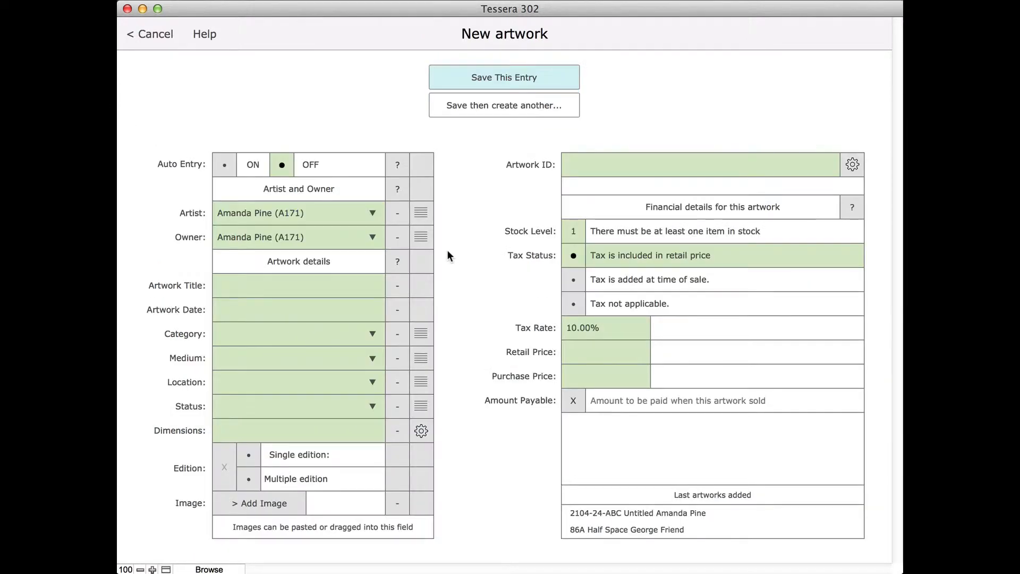
left_click(396, 167)
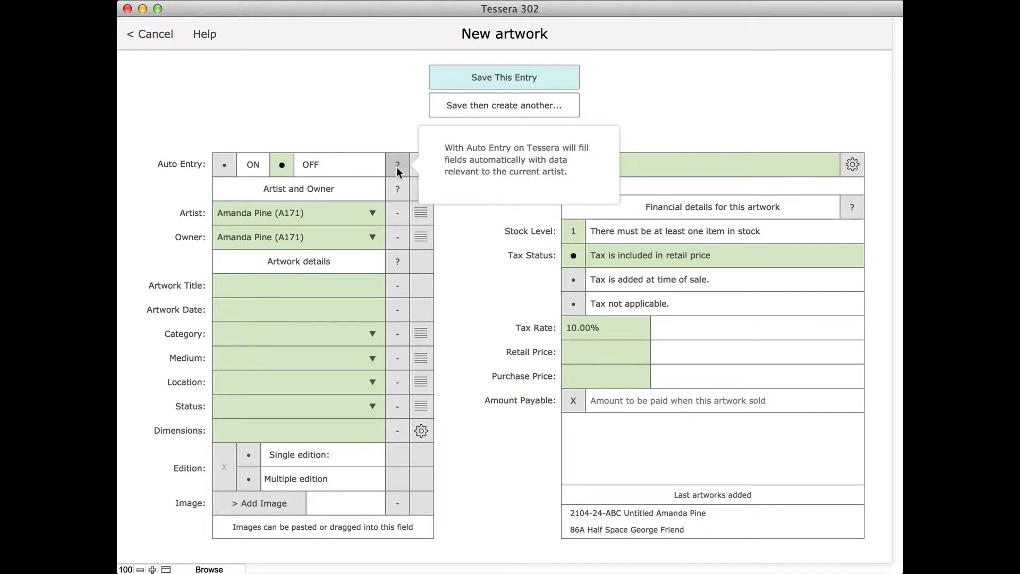
left_click(401, 141)
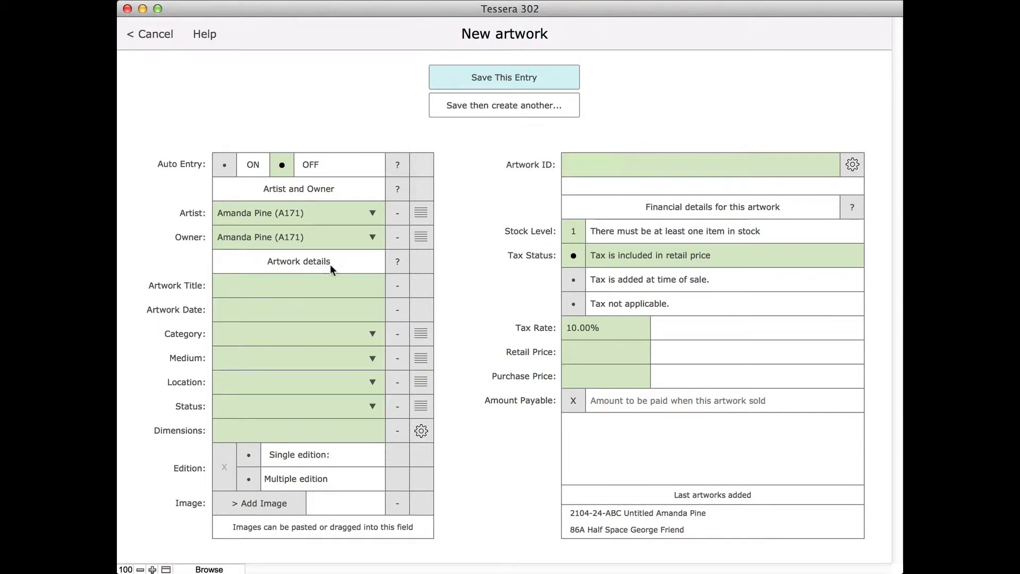
Enter “Unknown” in quotation marks as the artwork title and 1989-1999 as the artwork date
key("Tab")
key("Tab")
key("Tab")
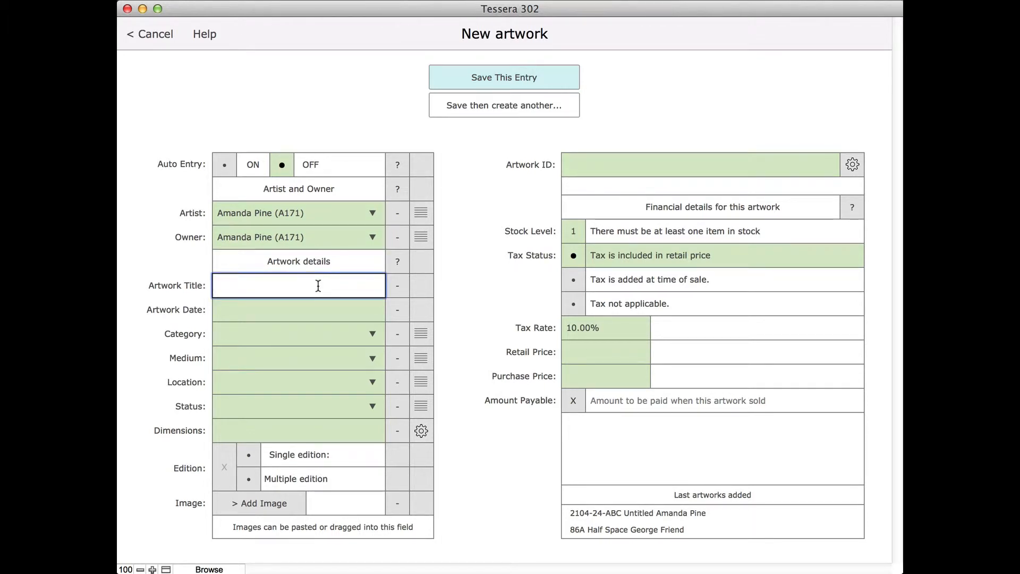
type("\"Unkno")
type("wn\"")
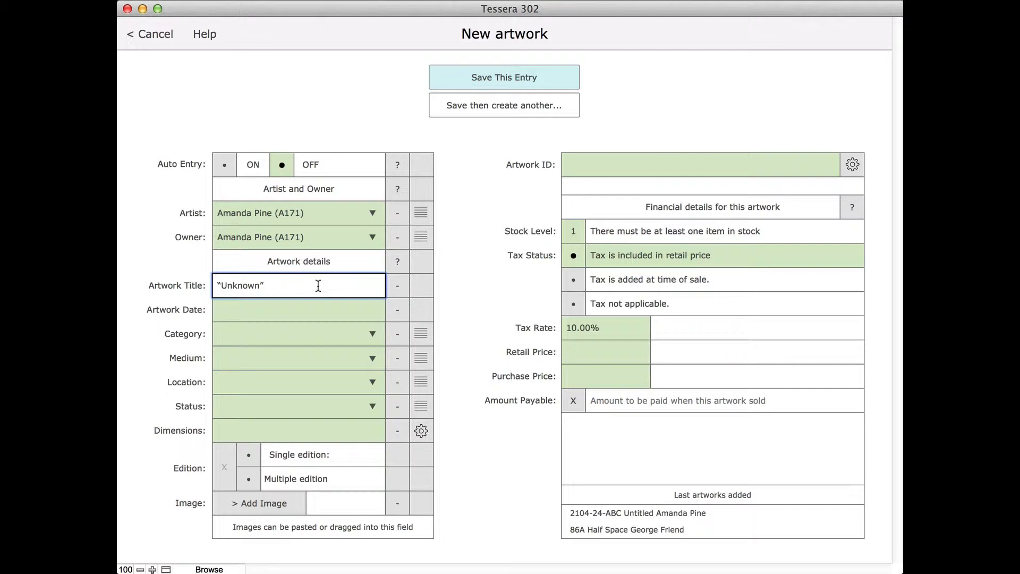
key("Tab")
type("1")
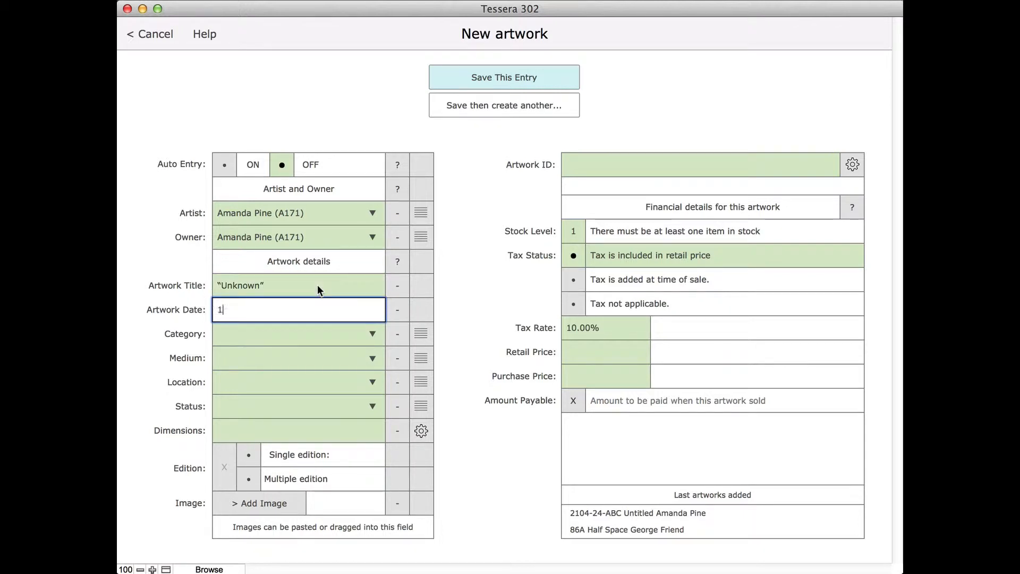
type("989-1999")
key("Tab")
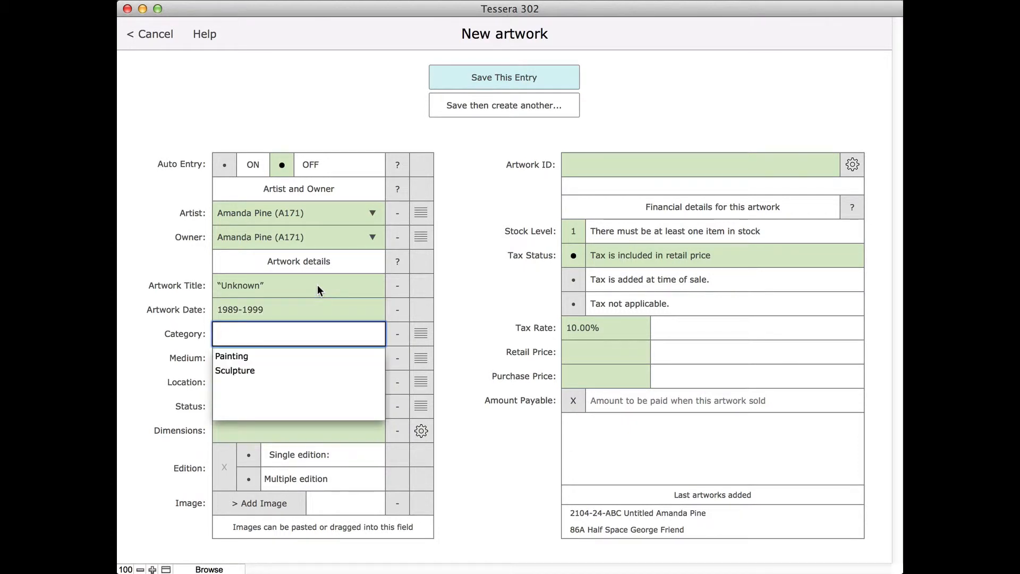
Set the artwork's category to Painting
left_click(449, 319)
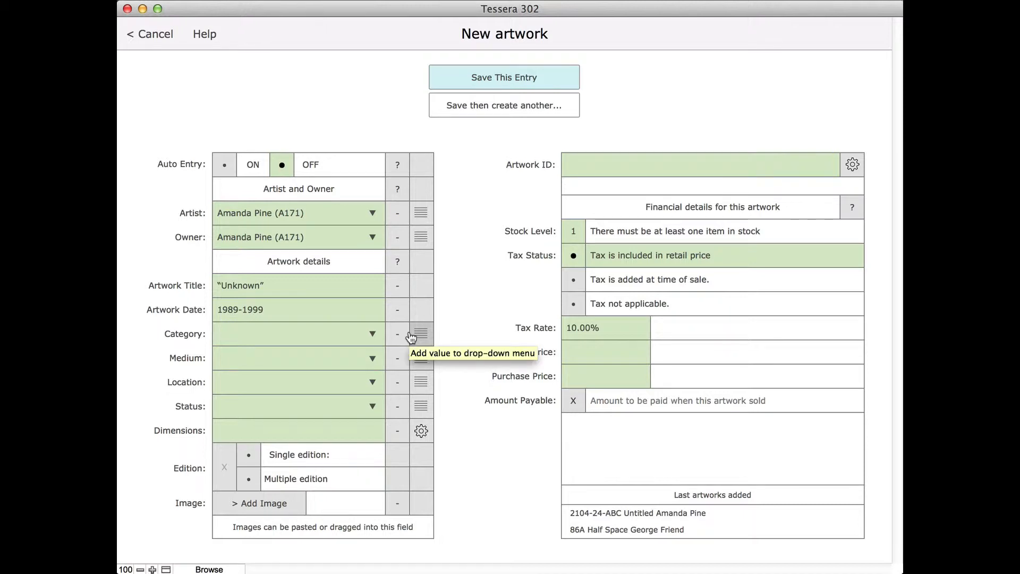
left_click(344, 343)
left_click(282, 356)
key("Tab")
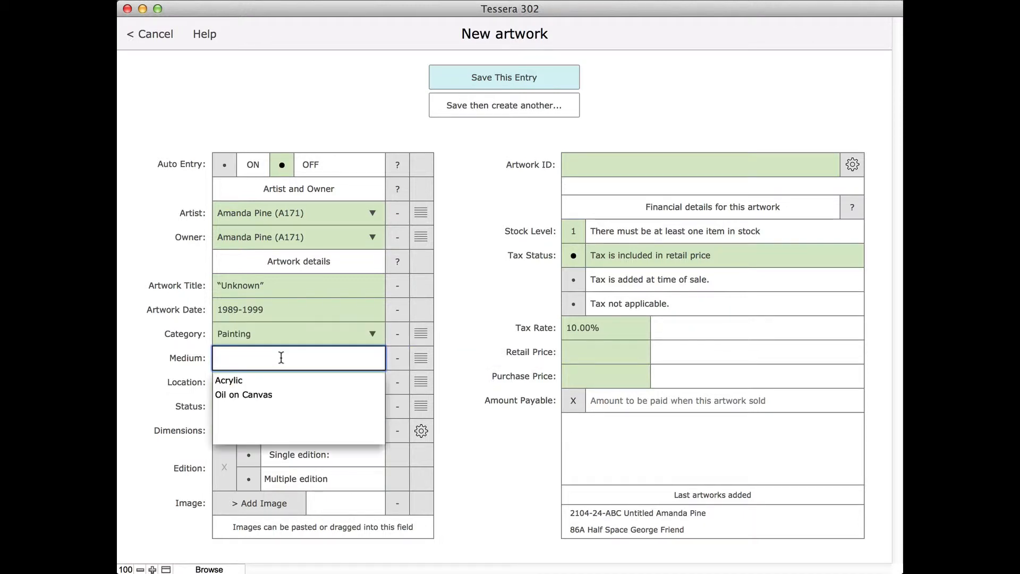
Set the medium to Acrylic and the location to Artist Studio
left_click(250, 380)
key("Tab")
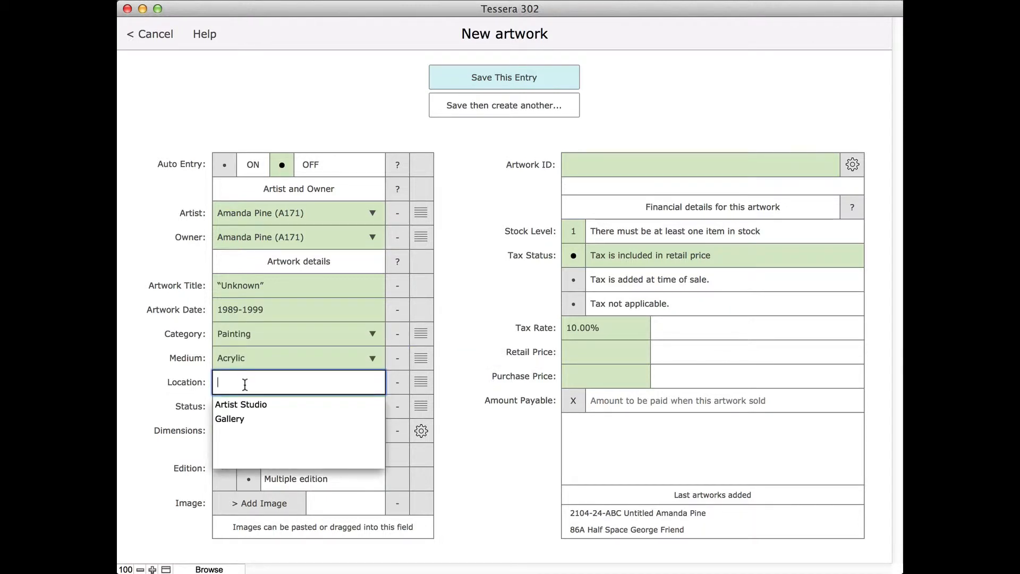
left_click(239, 404)
key("Tab")
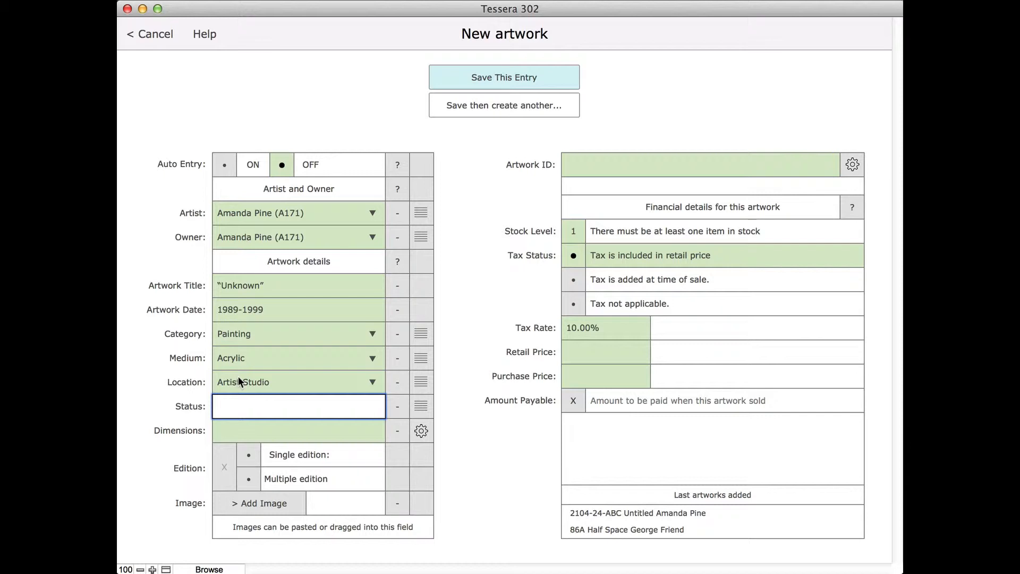
Enter 128 mm x 250 mm as the artwork's dimensions
left_click(227, 430)
type("12")
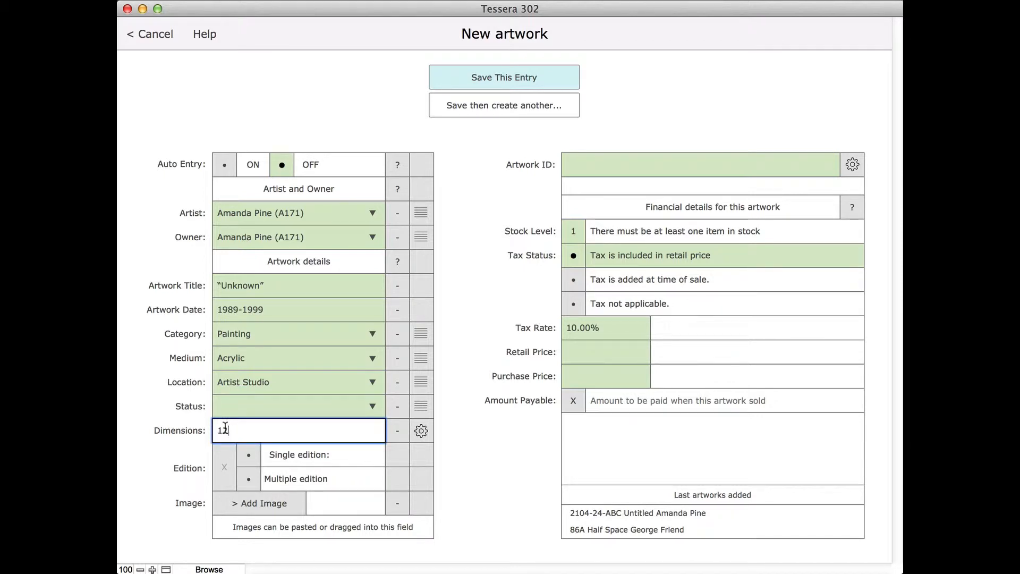
type("8 mm x 250 mm")
key("Tab")
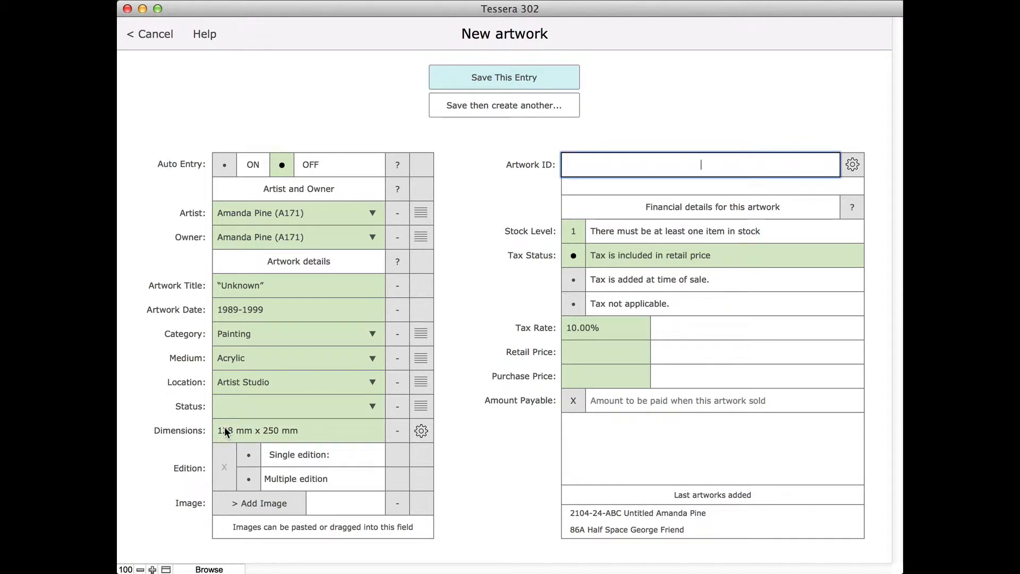
Turn on auto formatting of dimensions and close its settings
left_click(417, 431)
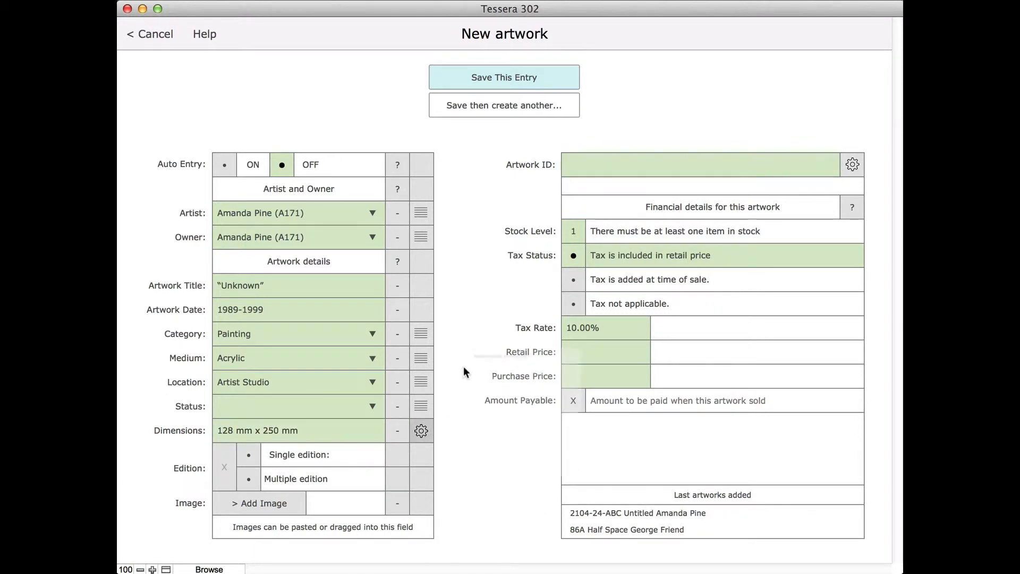
left_click(632, 240)
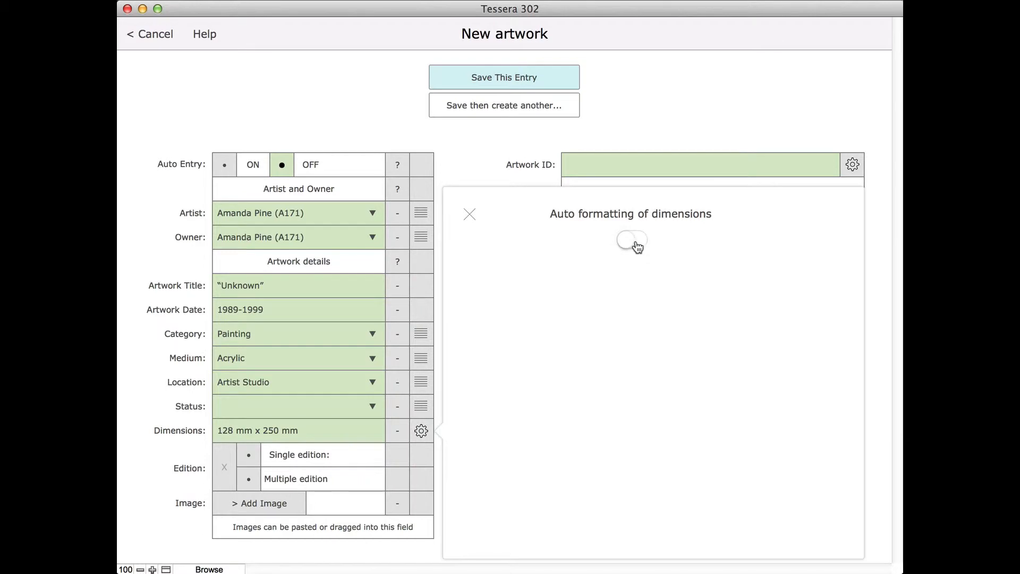
left_click(469, 215)
Replace the artwork's dimensions with the plain numbers 128 250 so they are formatted automatically
left_click(309, 429)
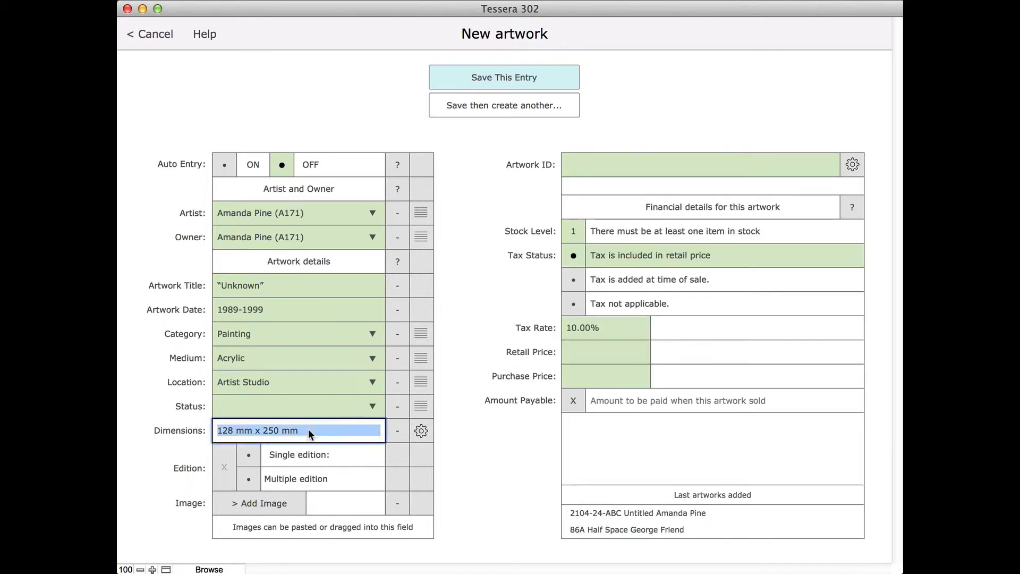
key("BackSpace")
type("12")
type("8 w: ")
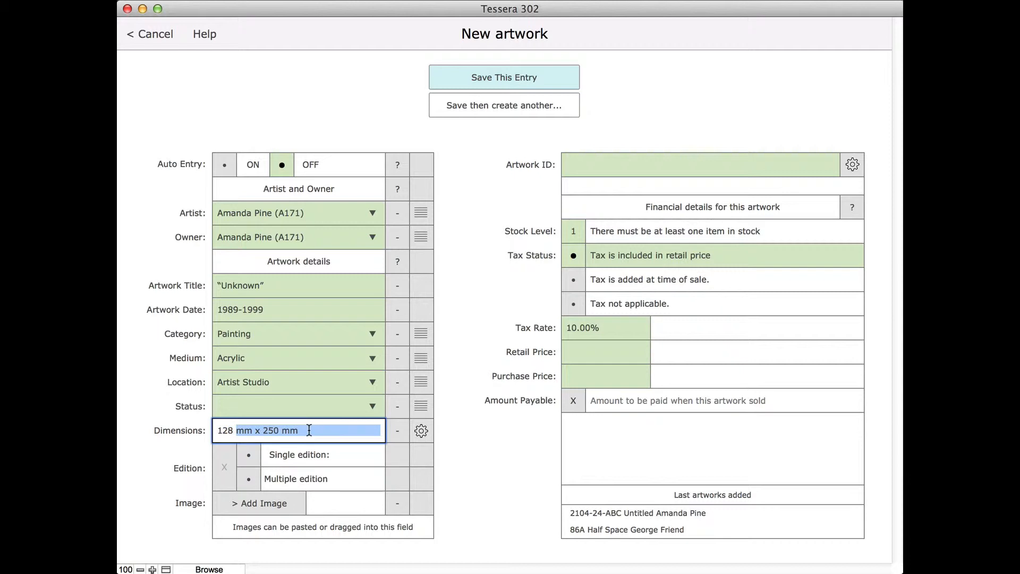
type("25")
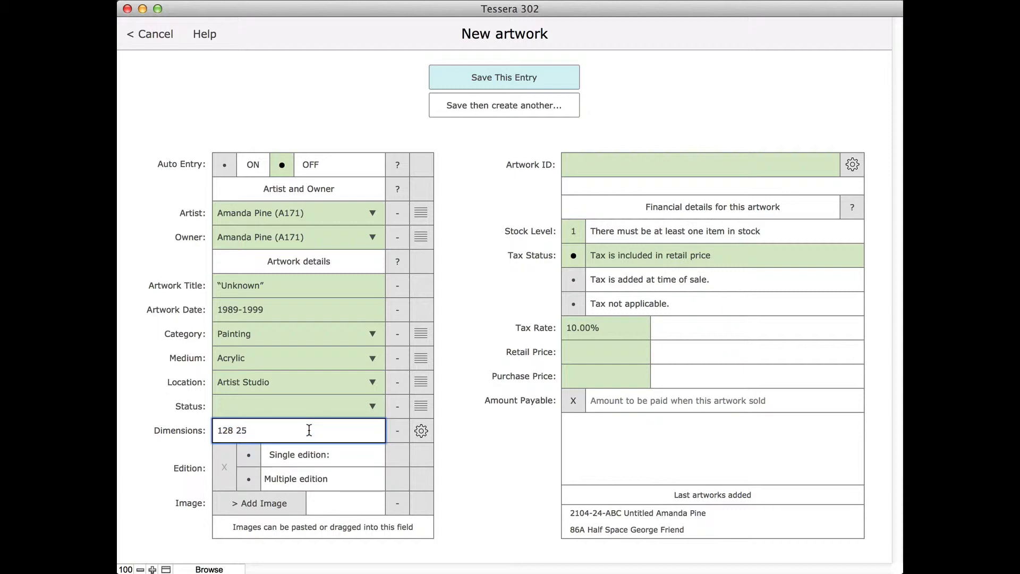
type("0")
key("Tab")
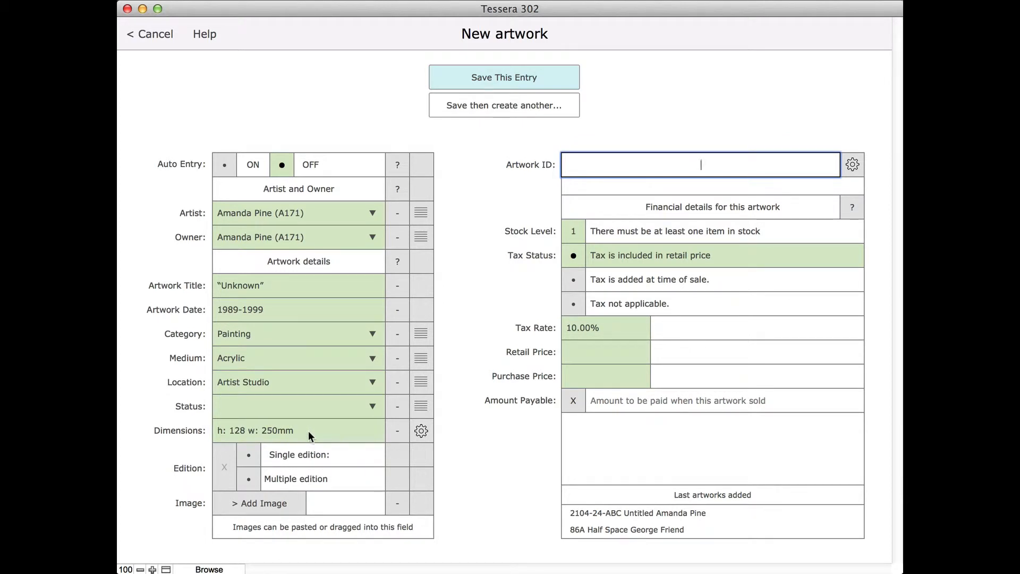
Mark the artwork as an edition and record it as single edition 2/3
left_click(220, 471)
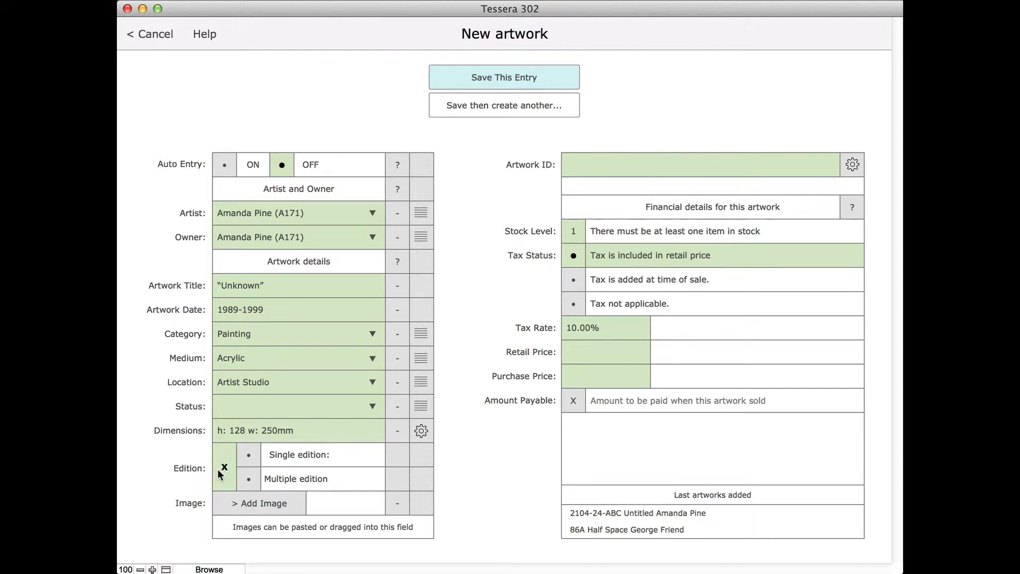
left_click(250, 457)
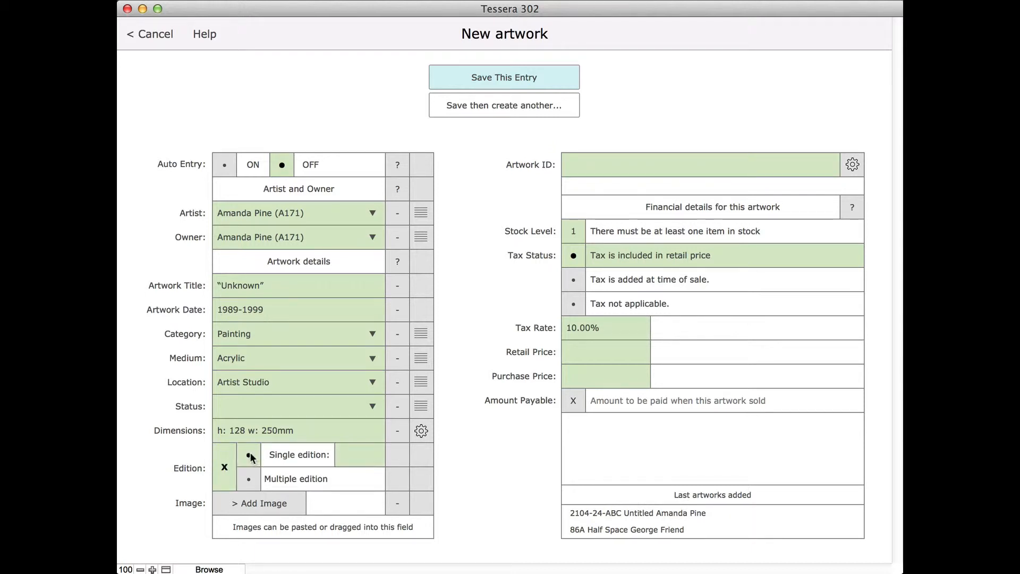
left_click(358, 460)
type("2/3")
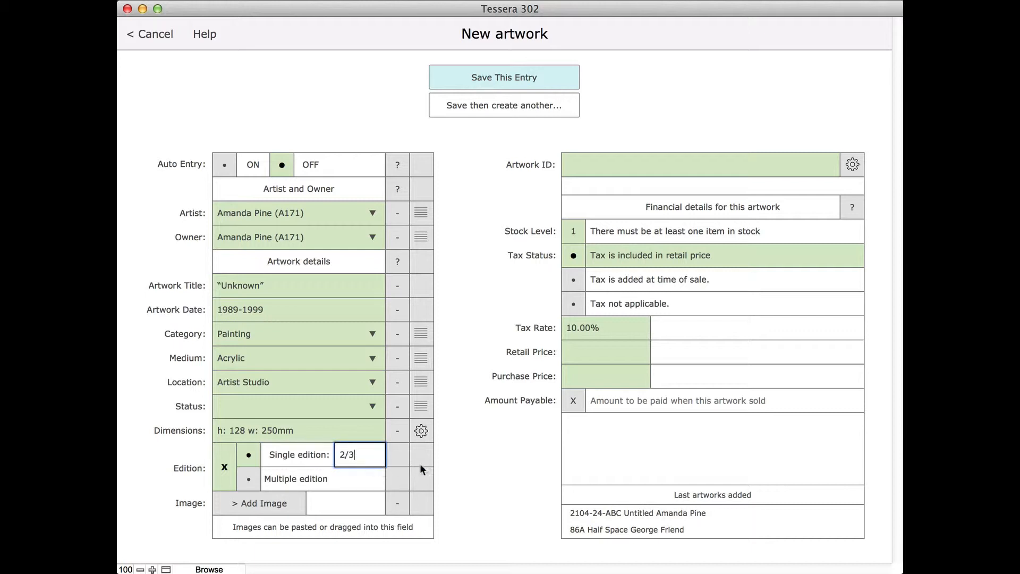
left_click(468, 451)
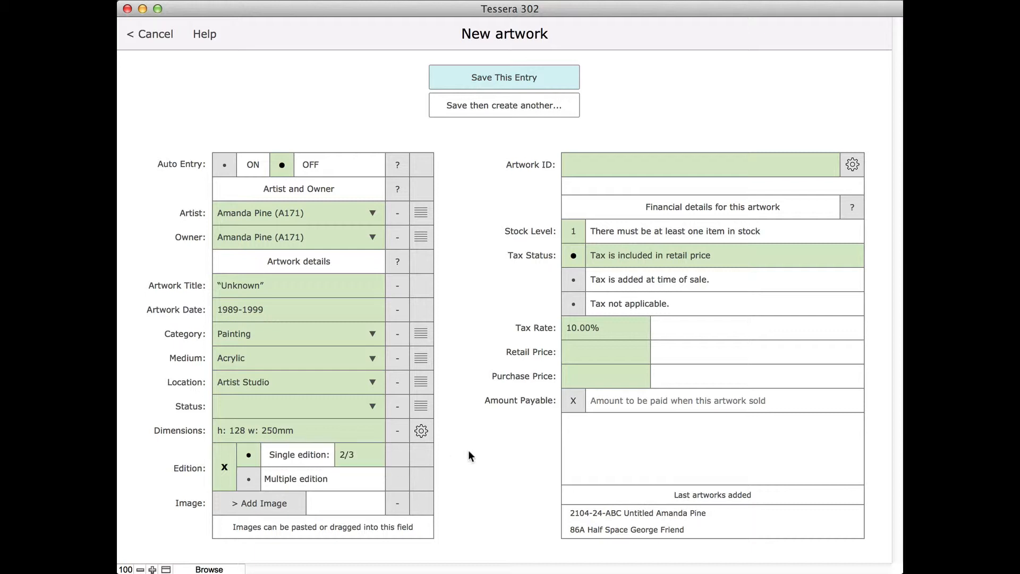
Change the edition type to Multiple edition and set the stock level to 12
left_click(245, 487)
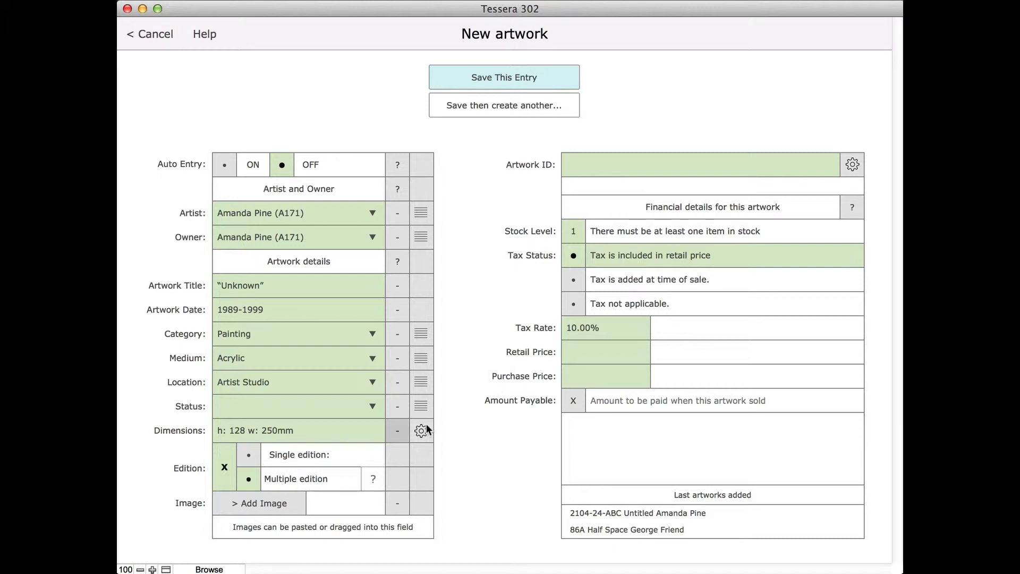
left_click(574, 231)
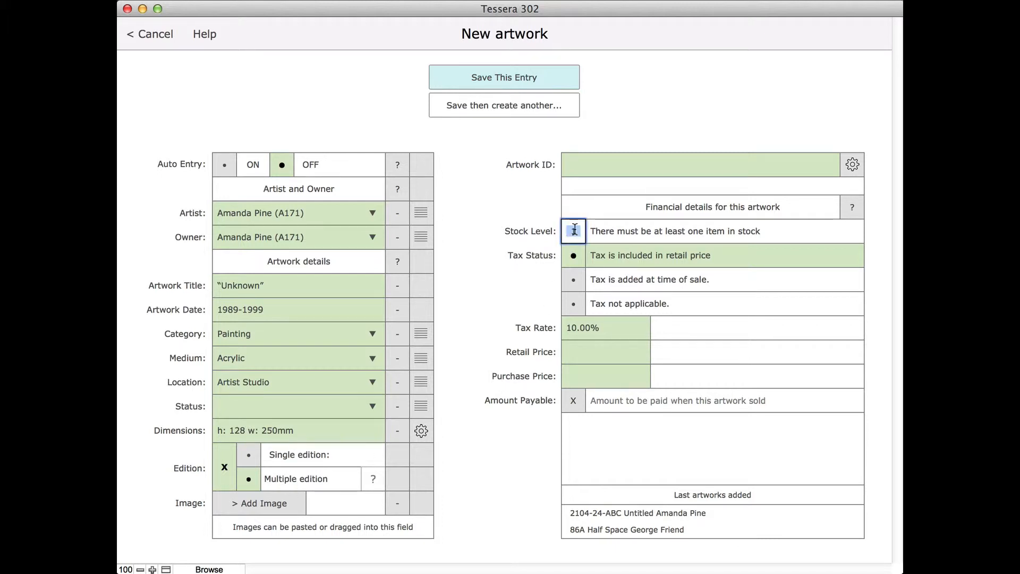
type("12")
left_click(509, 302)
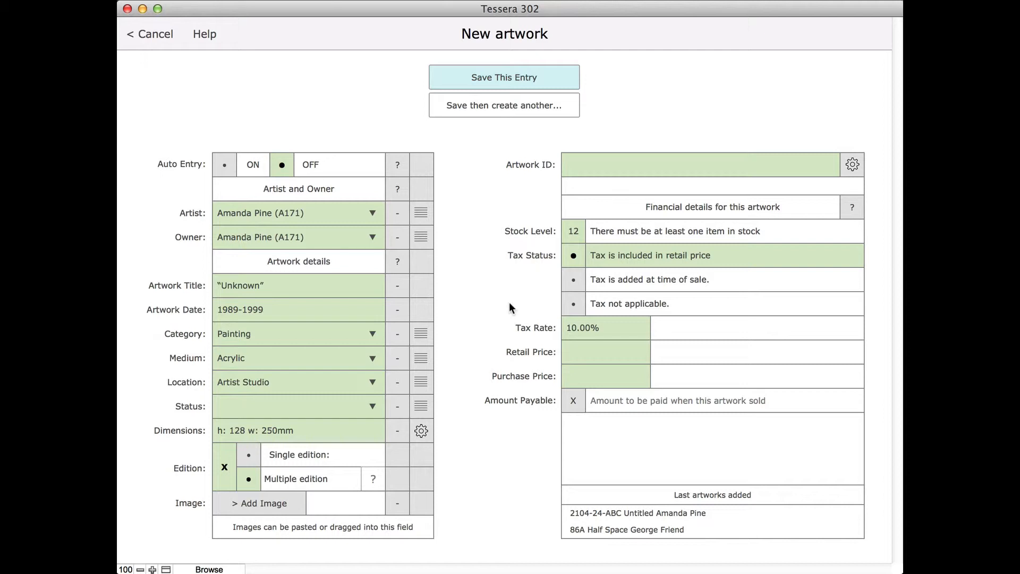
left_click(317, 508)
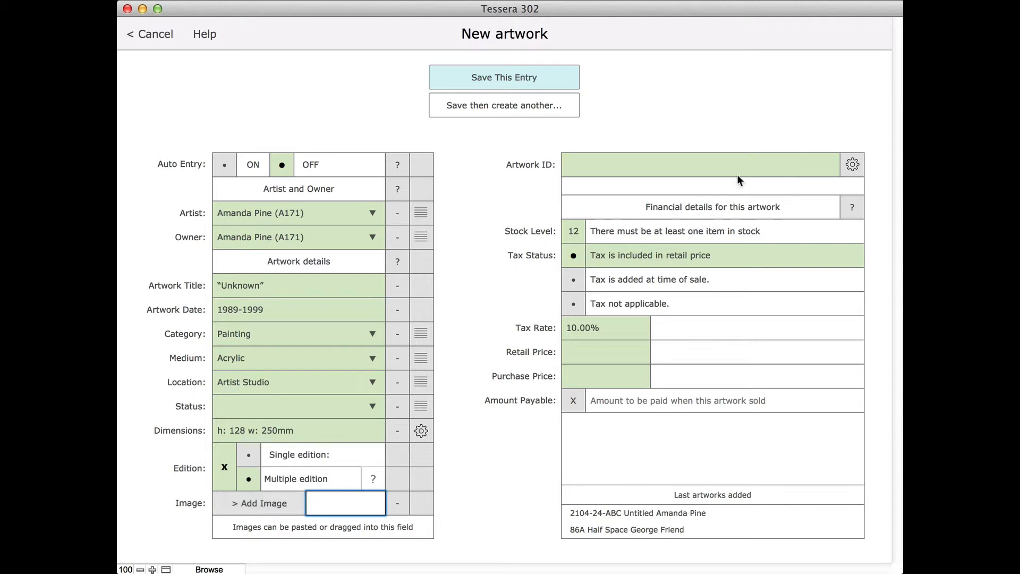
left_click(687, 172)
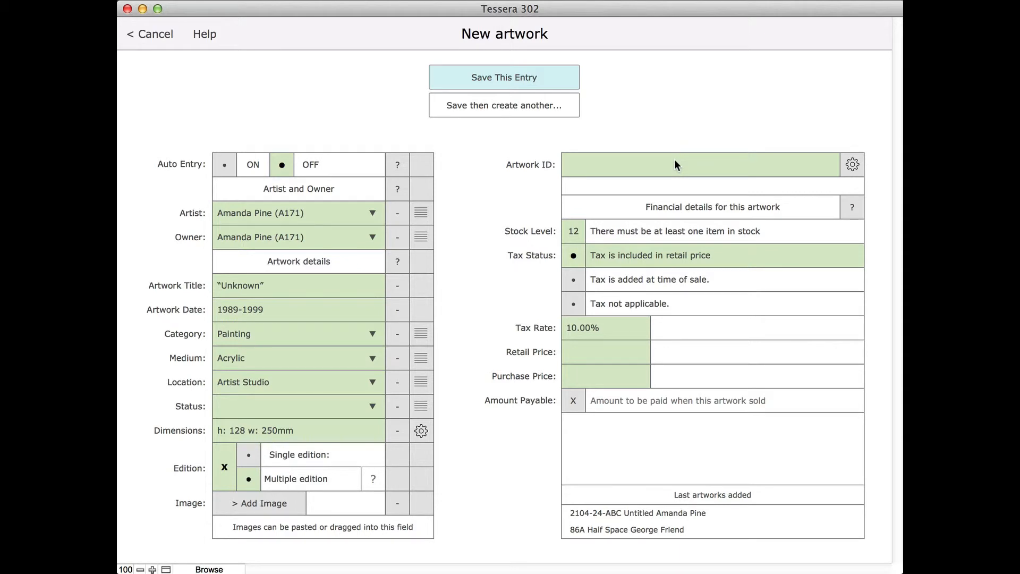
Try 123 as the artwork ID and clear the field again
left_click(674, 160)
type("12")
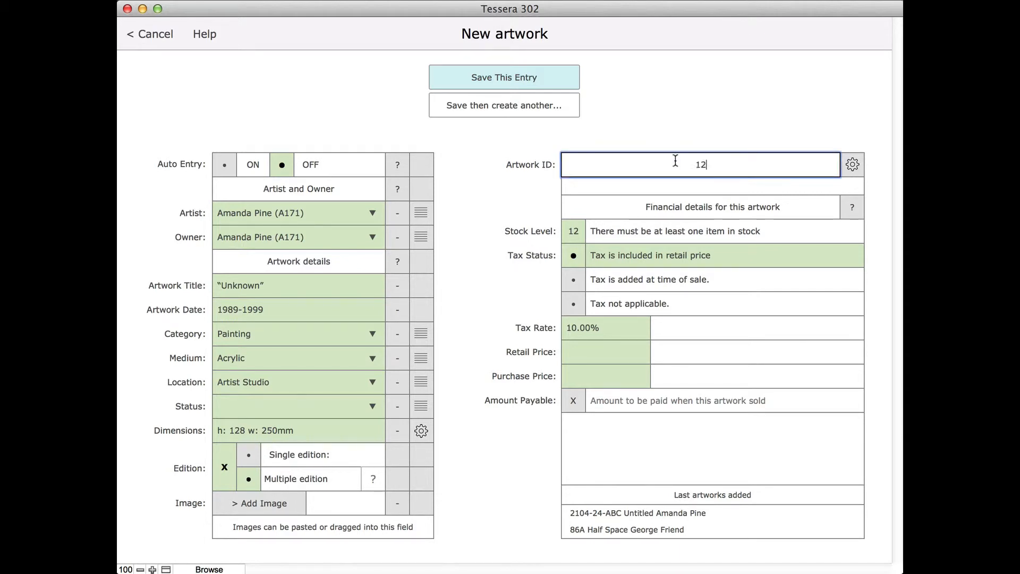
type("3")
key("BackSpace")
key("BackSpace")
key("BackSpace")
View the prefix, number and suffix settings used for automatic artwork IDs, and close them
left_click(859, 171)
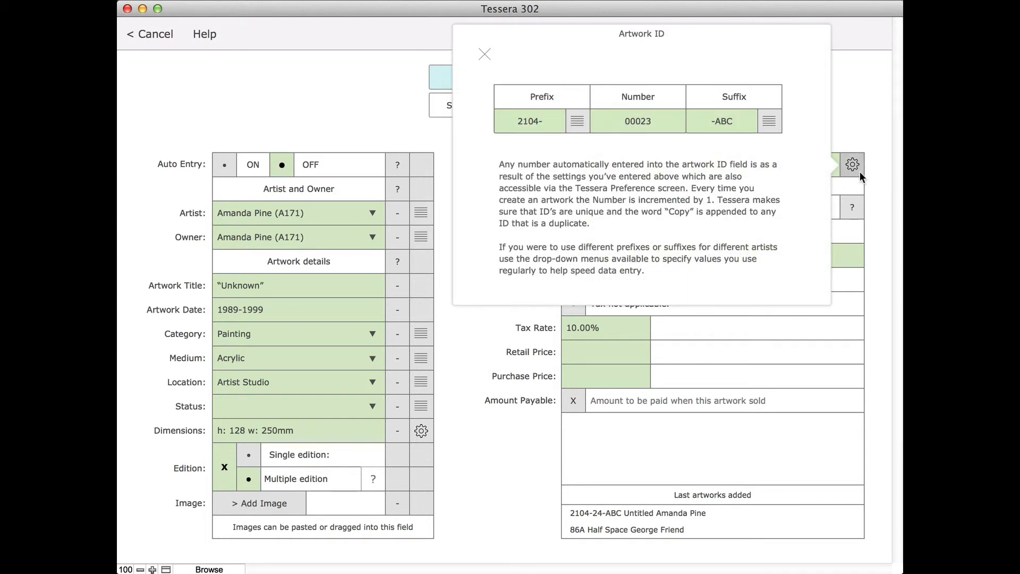
left_click(485, 54)
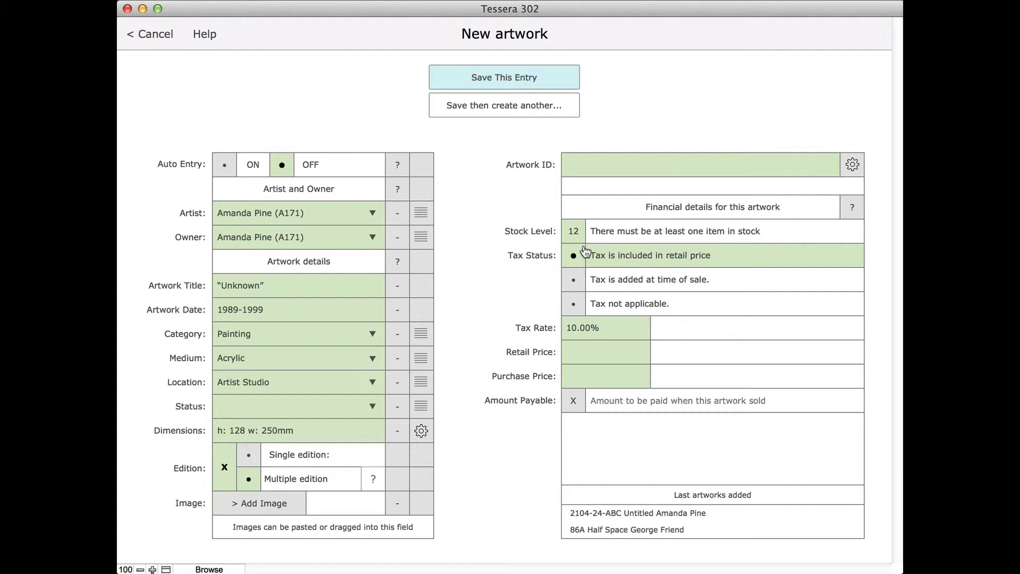
Set the tax status so that tax is added at time of sale
left_click(580, 278)
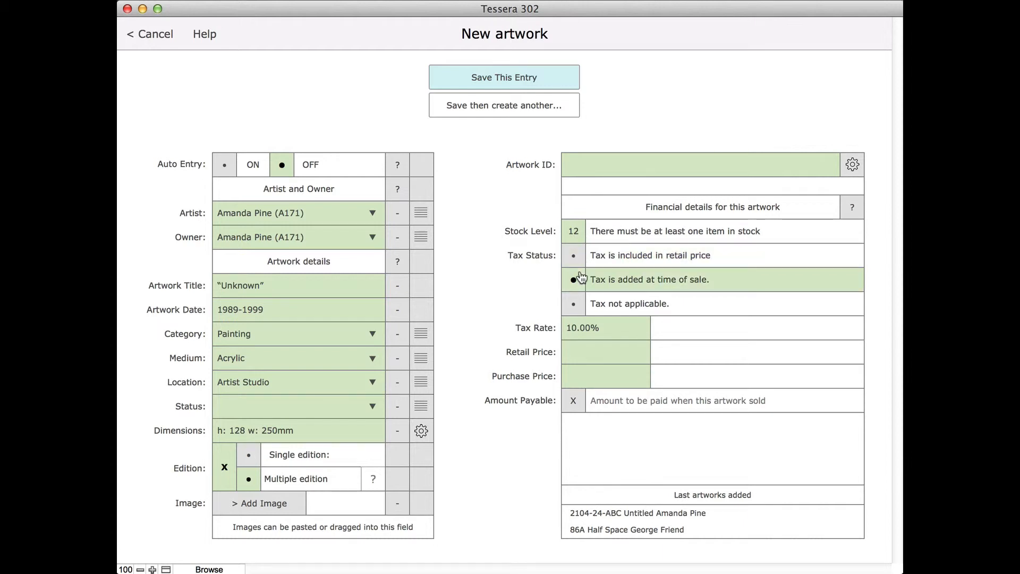
Mark tax as not applicable and enter a retail price of 1234 with a purchase price of 700
left_click(573, 307)
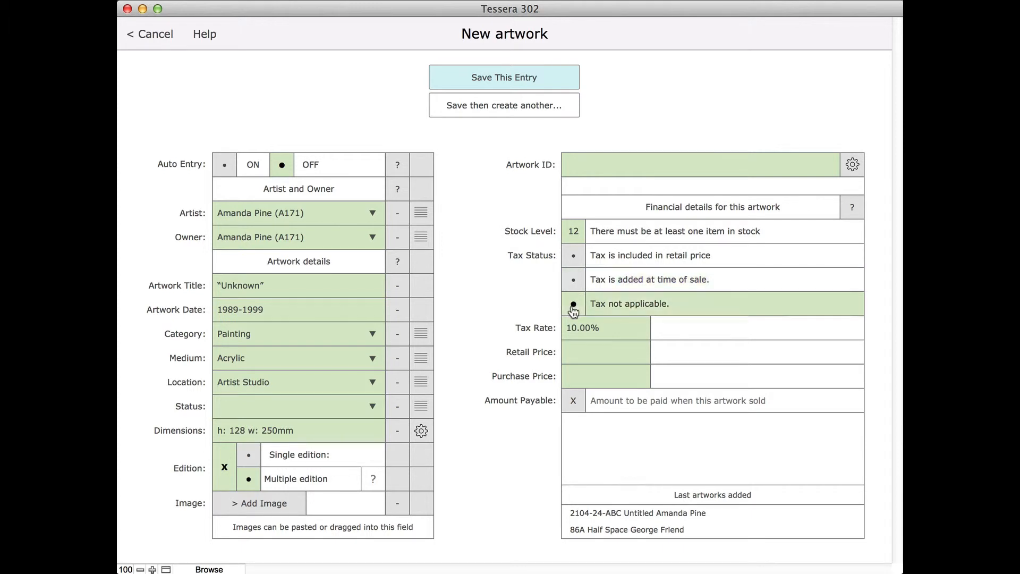
left_click(589, 352)
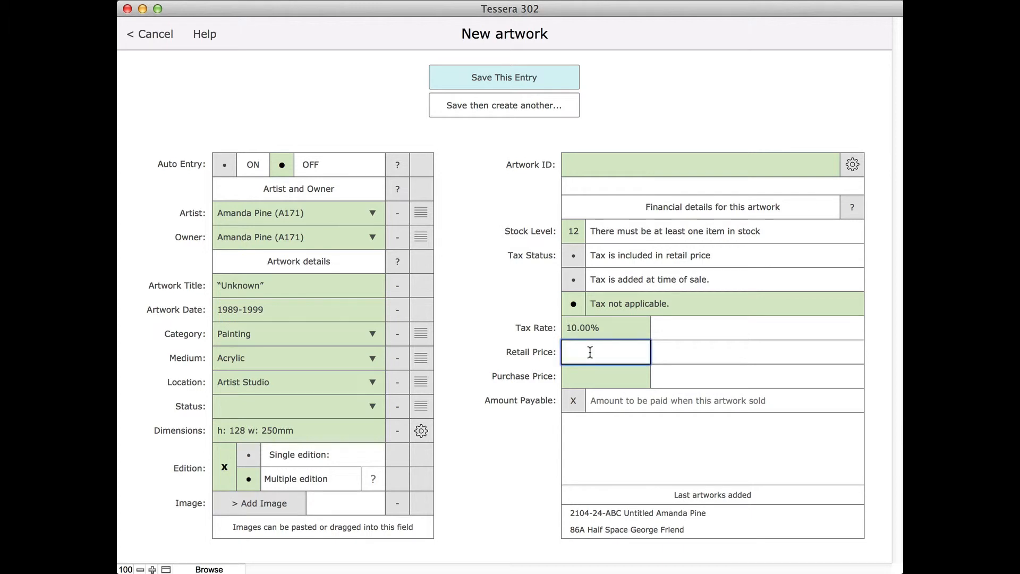
type("1234")
left_click(591, 379)
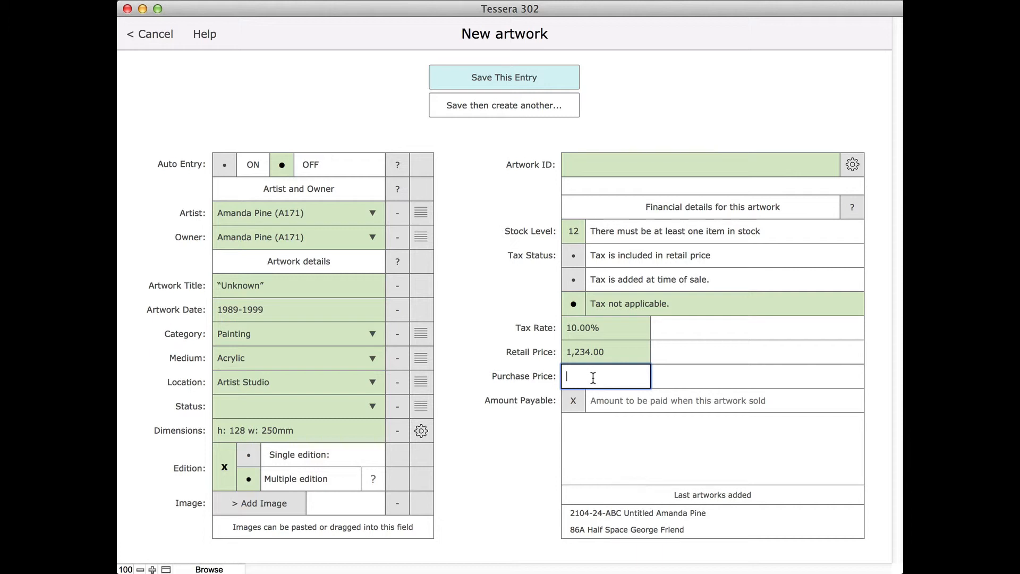
type("700")
left_click(485, 363)
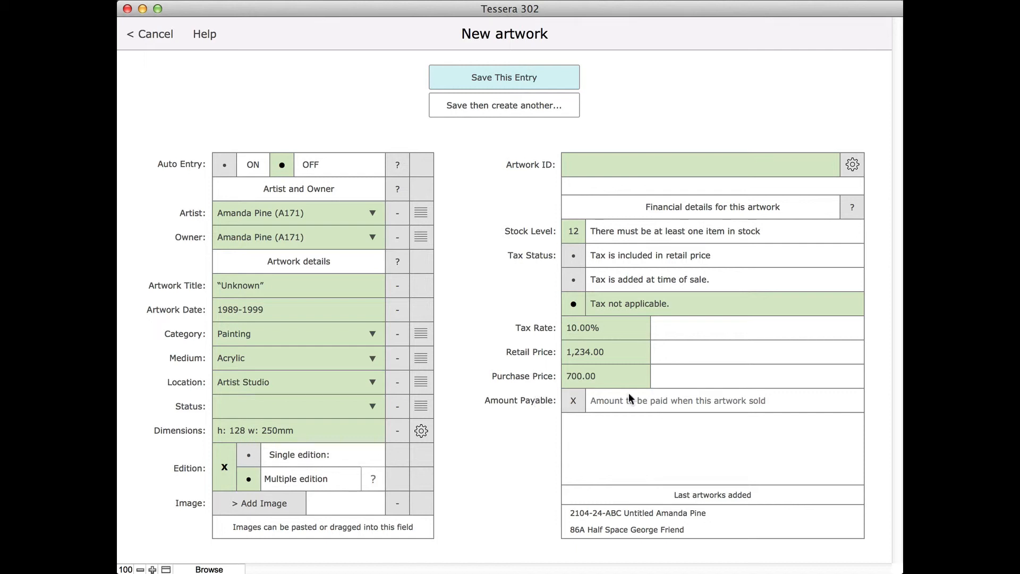
Enable the amount to be paid when the artwork is sold and set it to a fixed 350 instead of a percentage
left_click(574, 402)
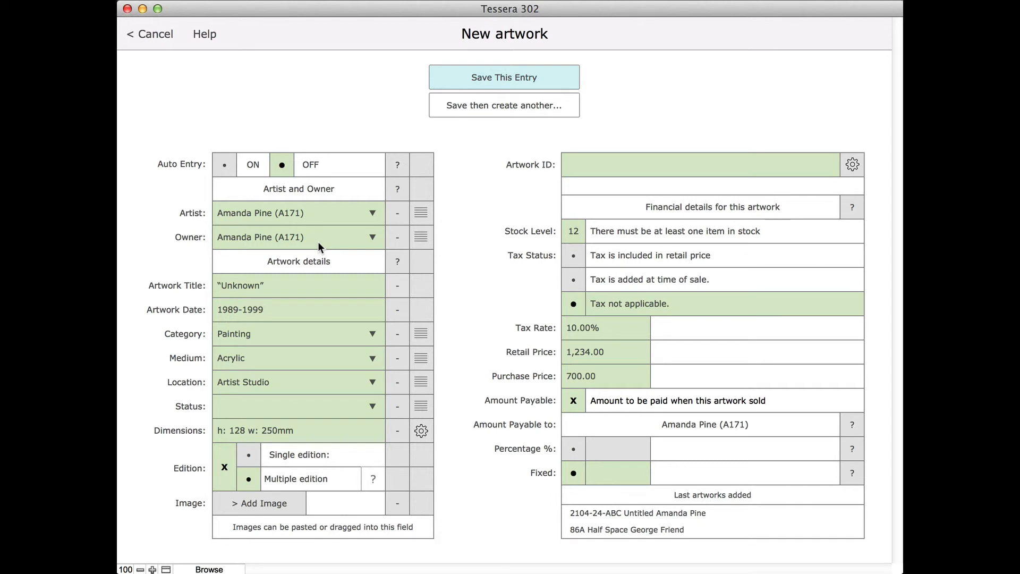
left_click(574, 450)
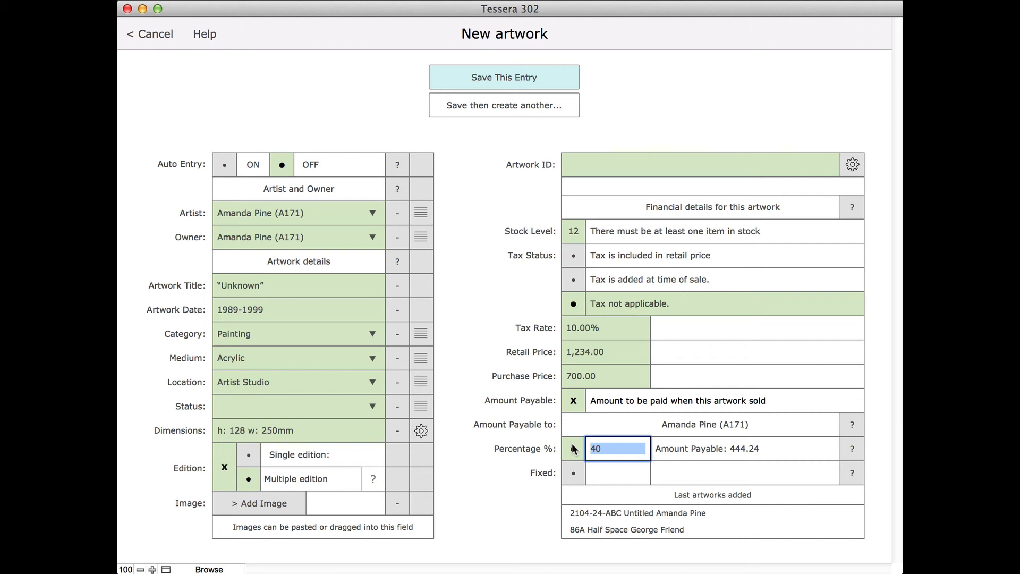
left_click(573, 473)
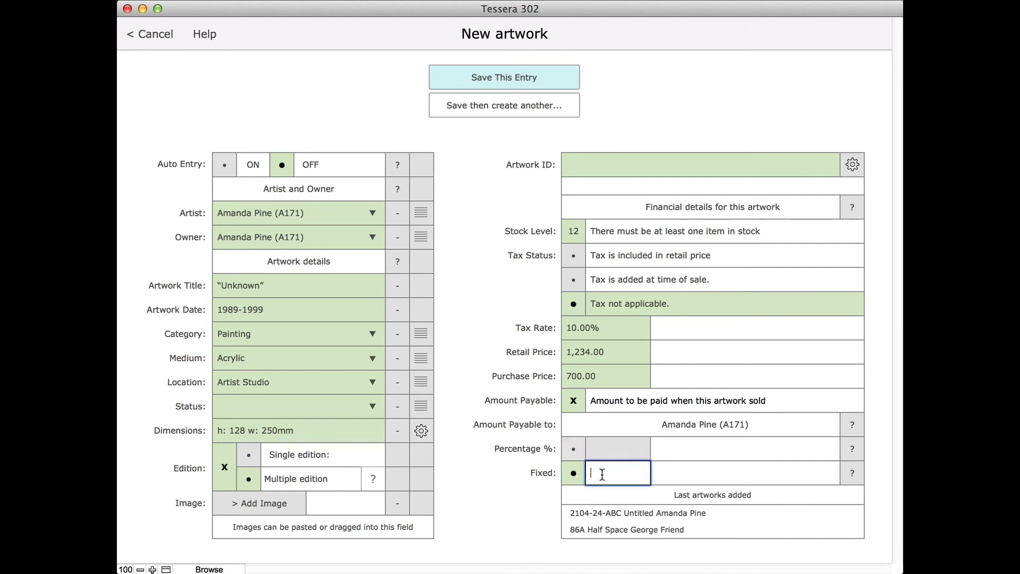
type("350")
key("Tab")
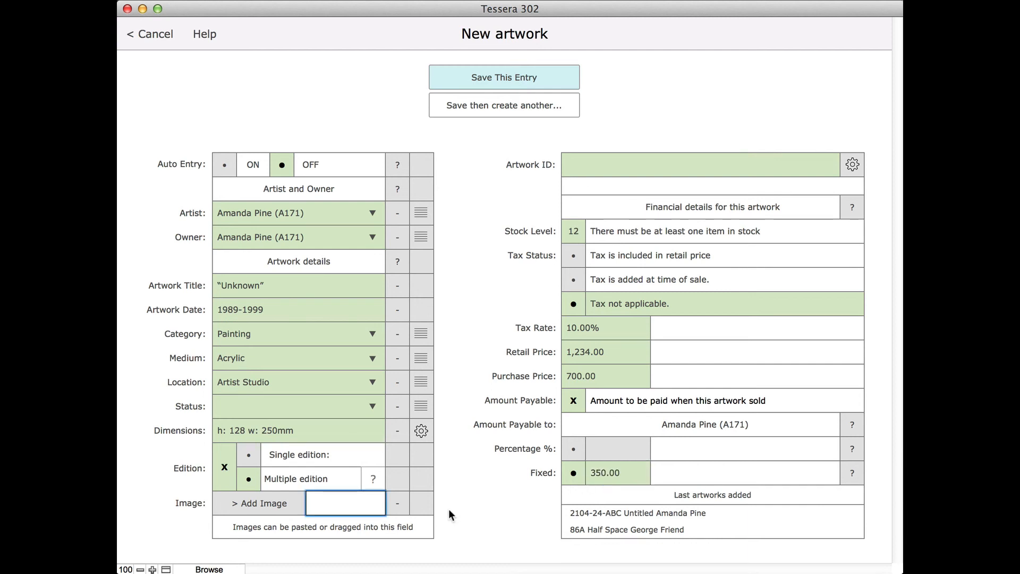